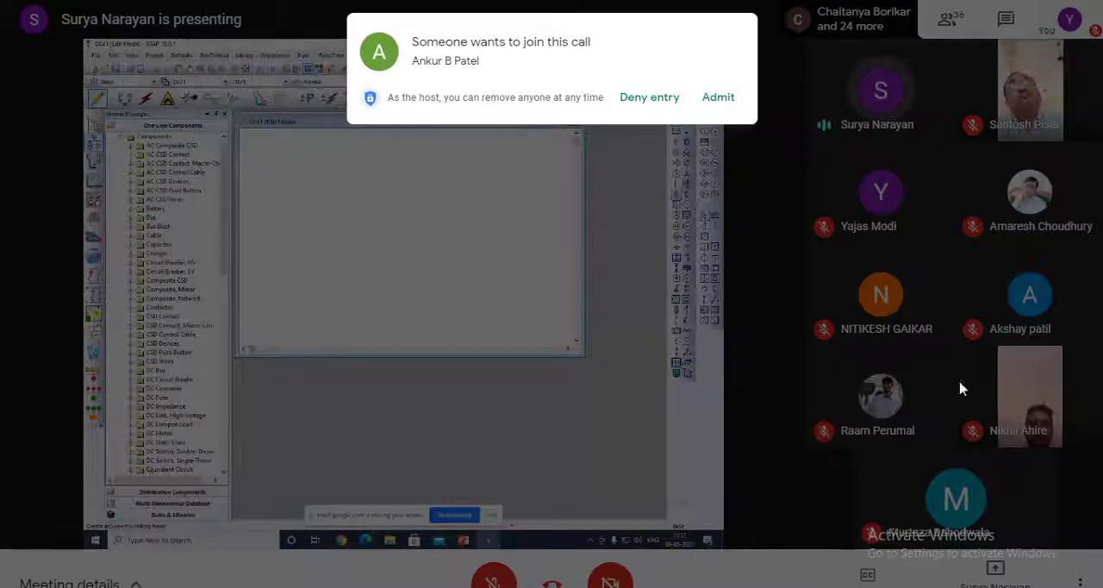
# Admit the two people asking to join the Google Meet call.
pyautogui.click(721, 99)
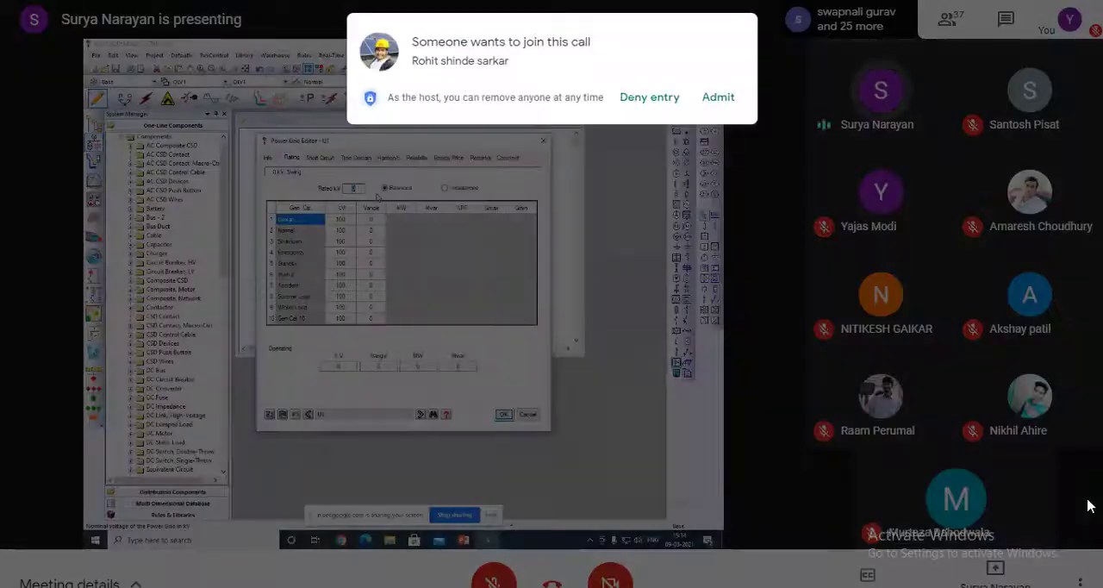
pyautogui.click(713, 96)
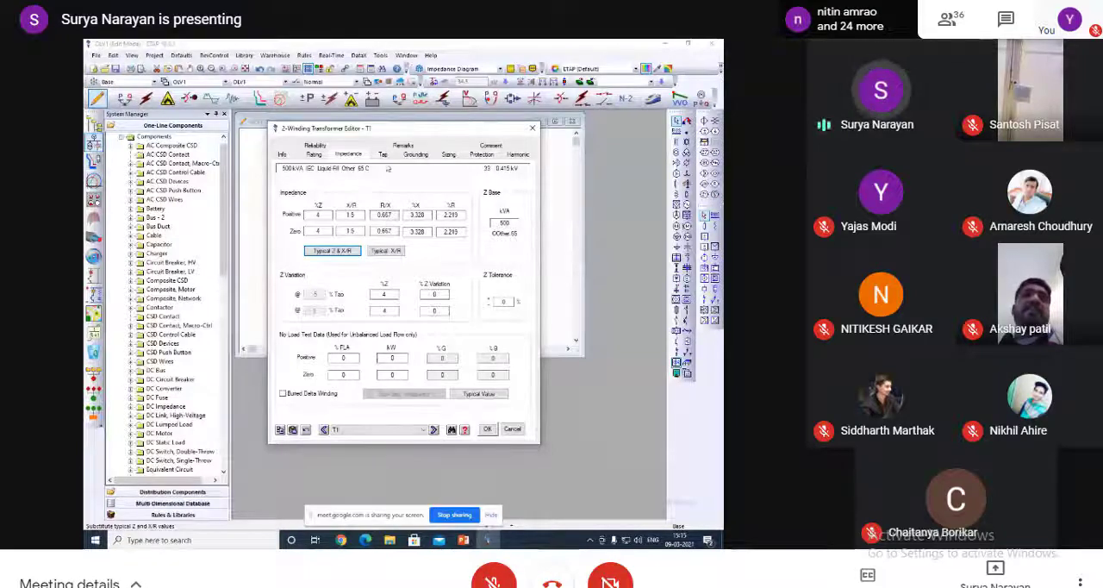
# Show the tap settings of the 500 kVA two-winding transformer T1.
pyautogui.click(383, 155)
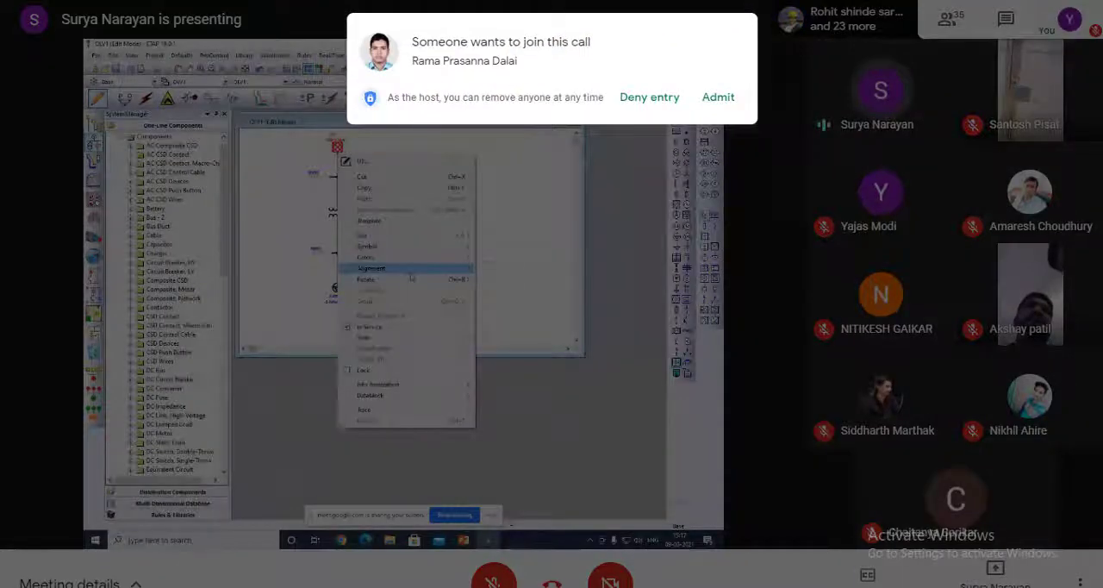
# Admit each person or company account waiting to join the call as the requests come in.
pyautogui.click(718, 100)
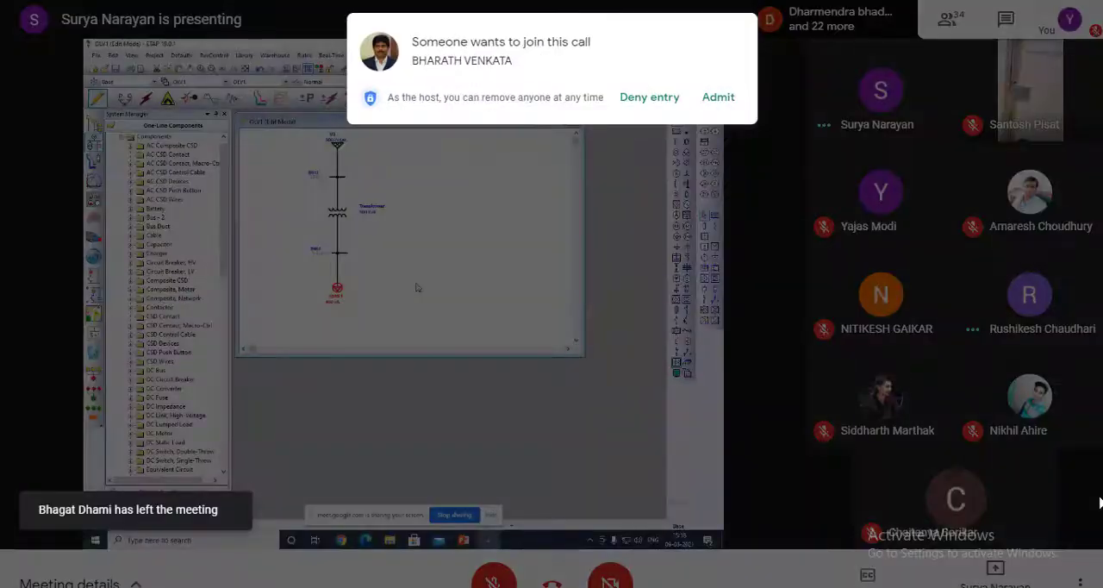
pyautogui.click(715, 96)
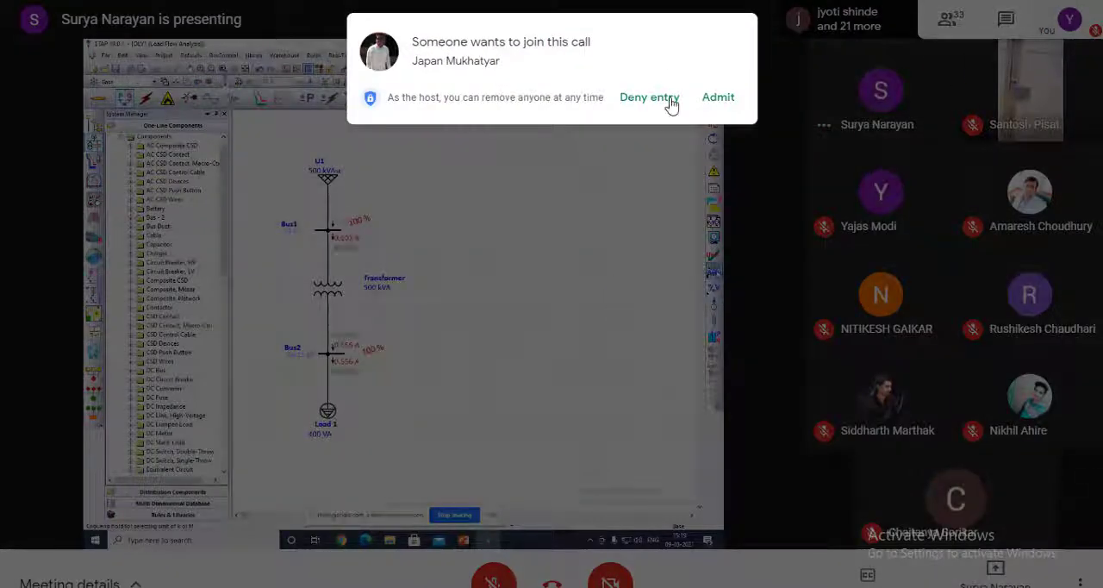
pyautogui.click(715, 101)
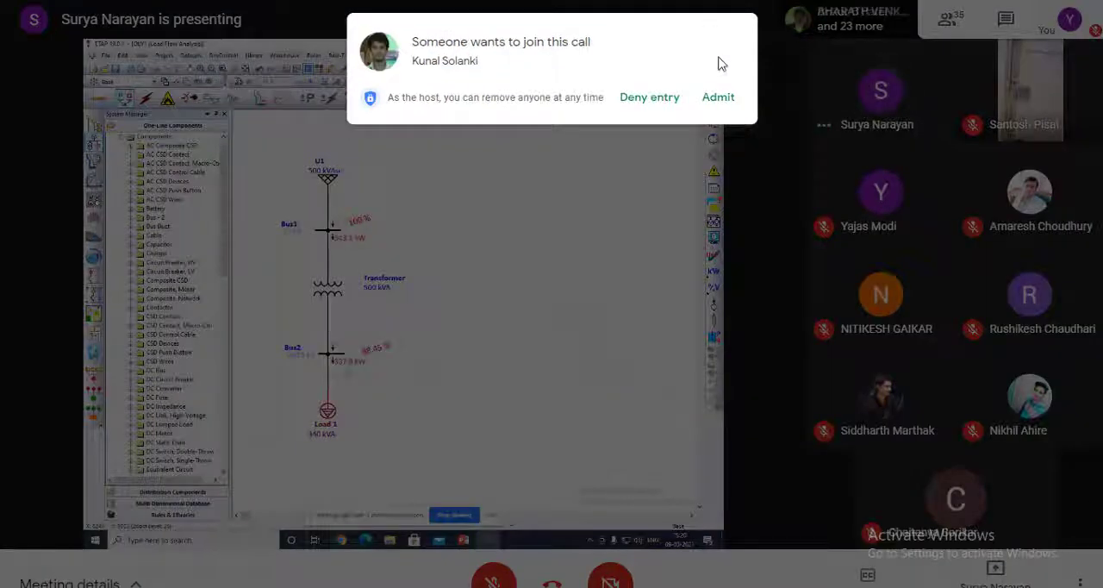
pyautogui.click(718, 97)
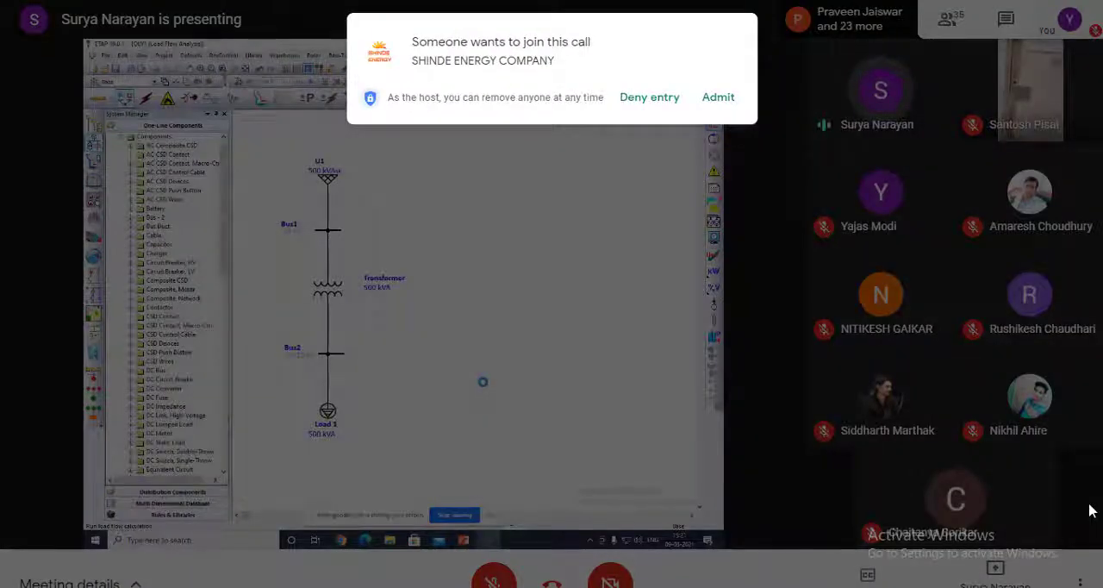
pyautogui.click(729, 100)
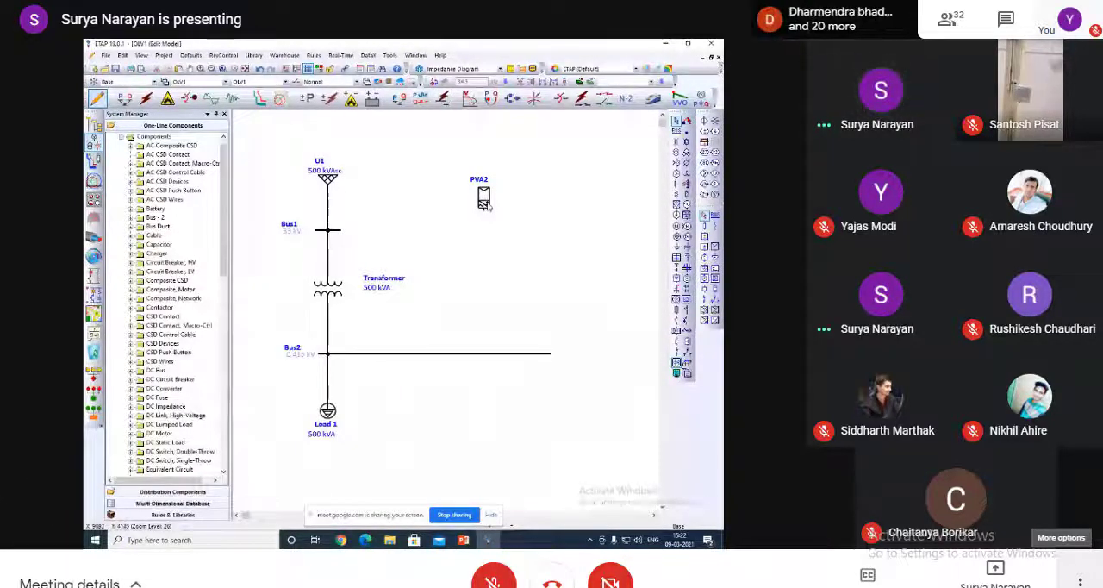
# Review the panel, array and inverter data of PV array PVA2 and open the PV panel library.
pyautogui.doubleClick(486, 204)
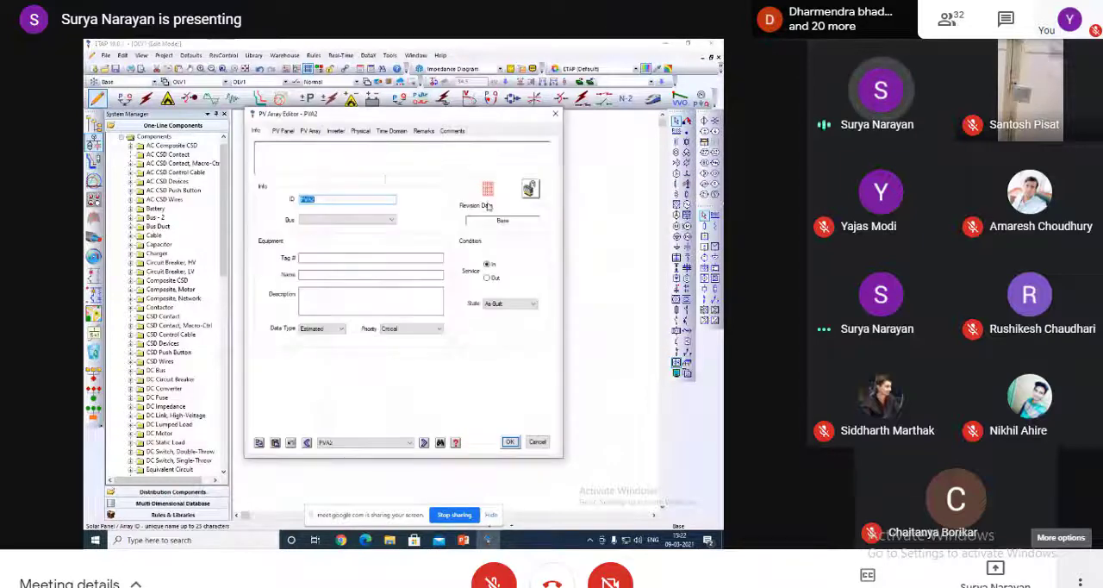
pyautogui.click(293, 131)
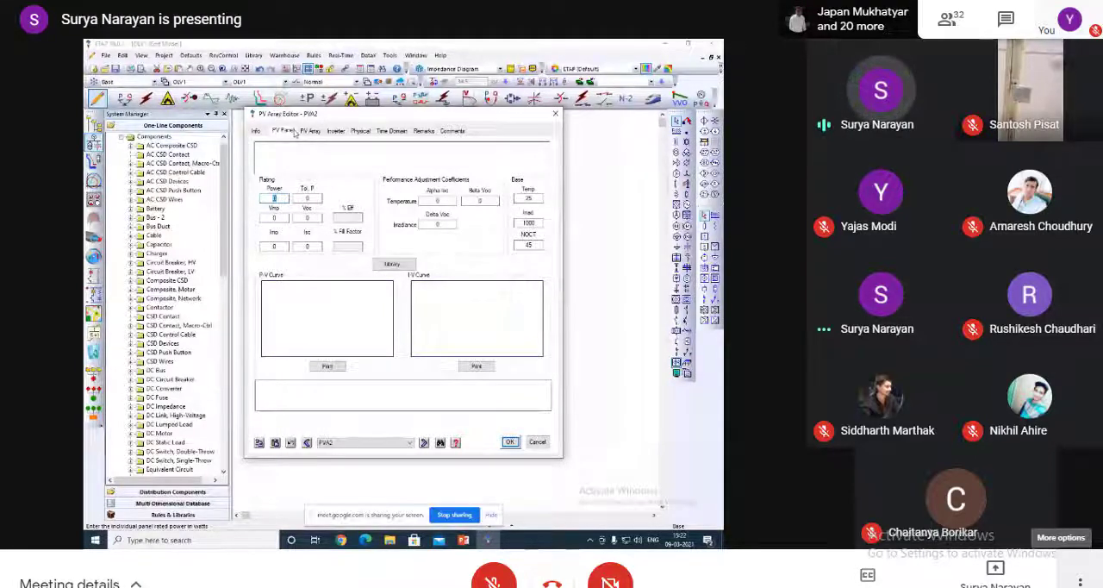
pyautogui.click(310, 132)
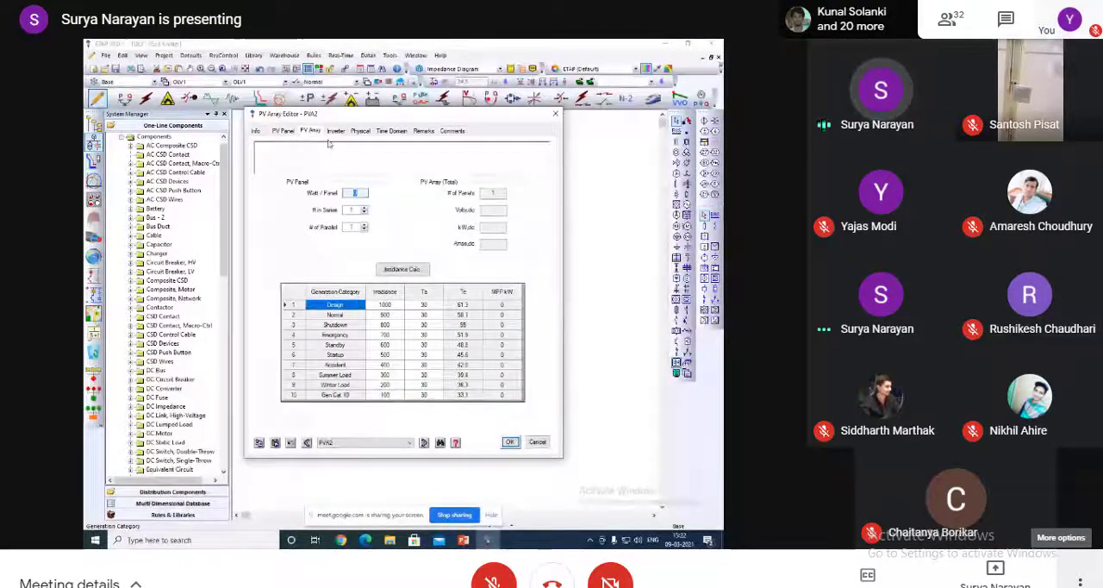
pyautogui.click(336, 132)
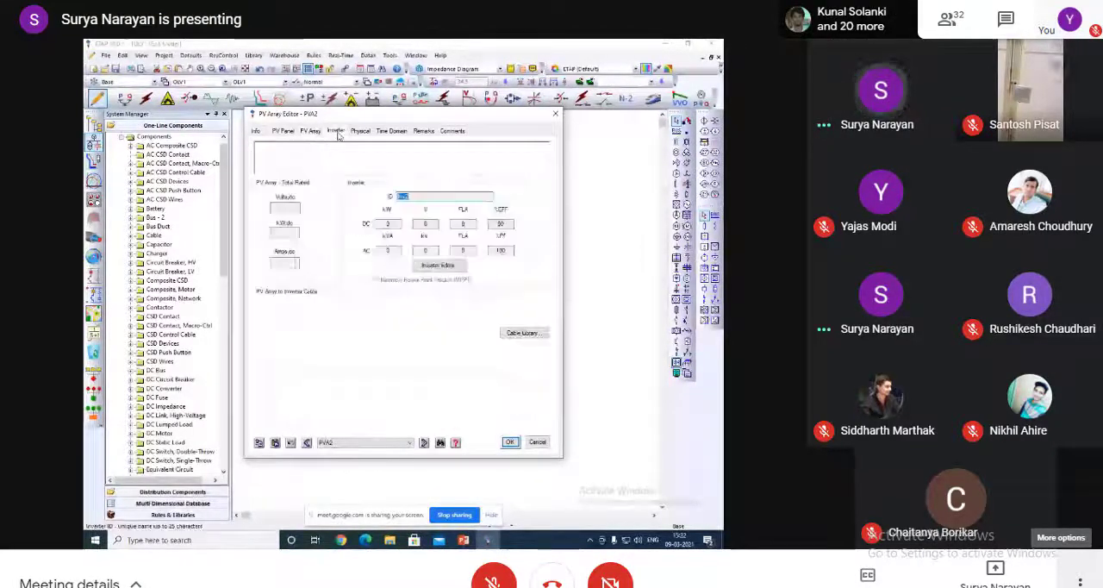
pyautogui.click(290, 131)
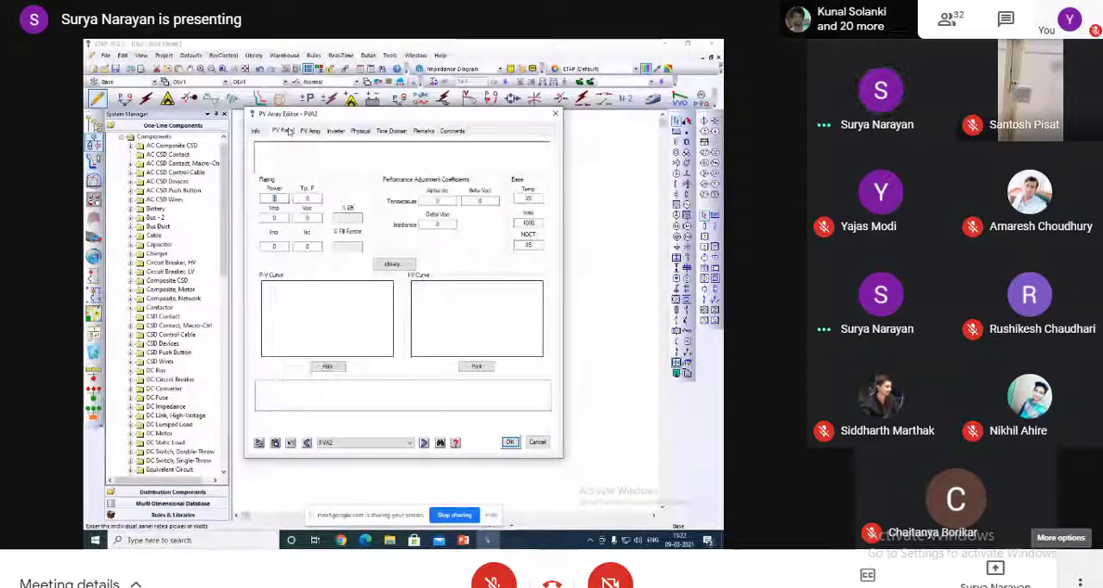
pyautogui.click(392, 265)
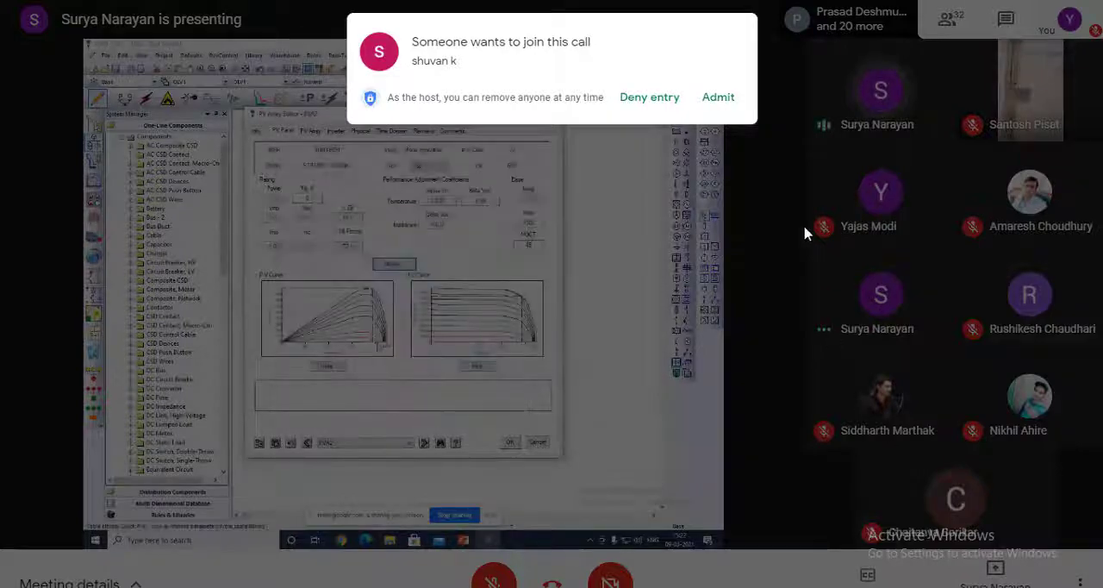
# Admit the individual join requests to the call and view all pending requests.
pyautogui.click(719, 99)
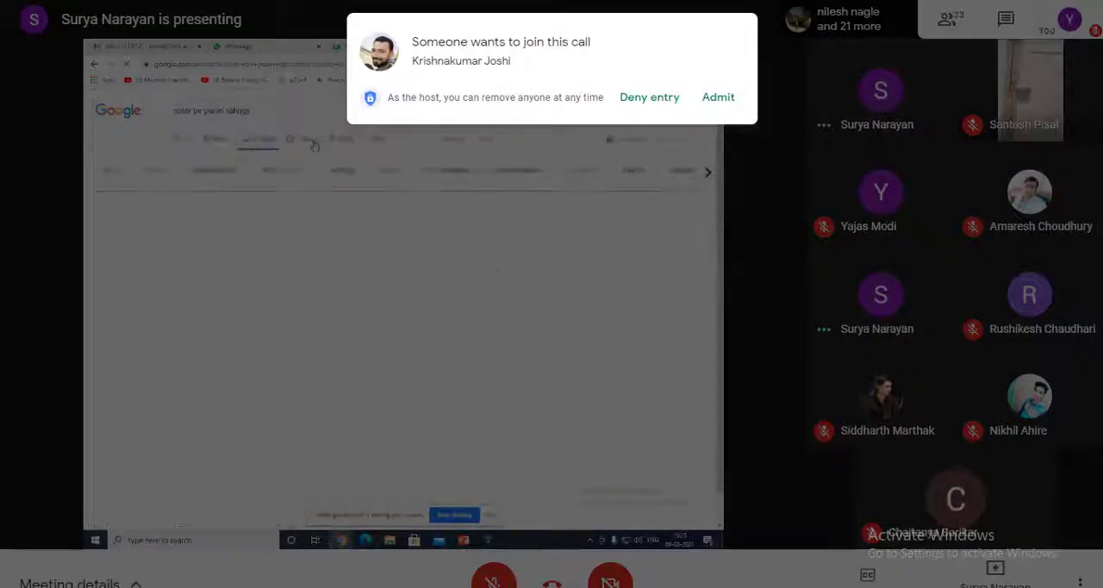
pyautogui.click(729, 97)
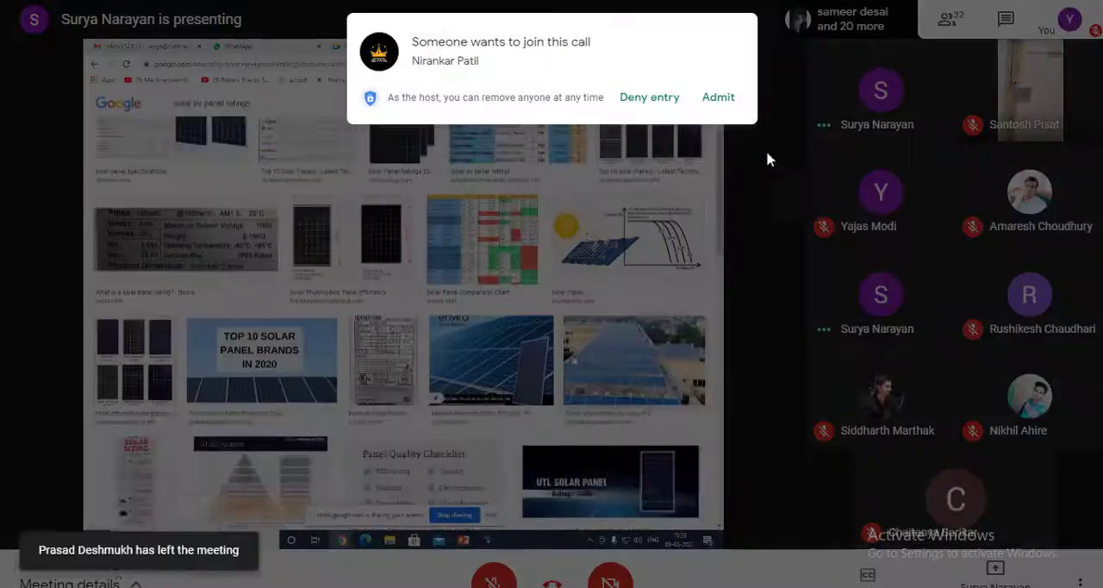
pyautogui.click(723, 98)
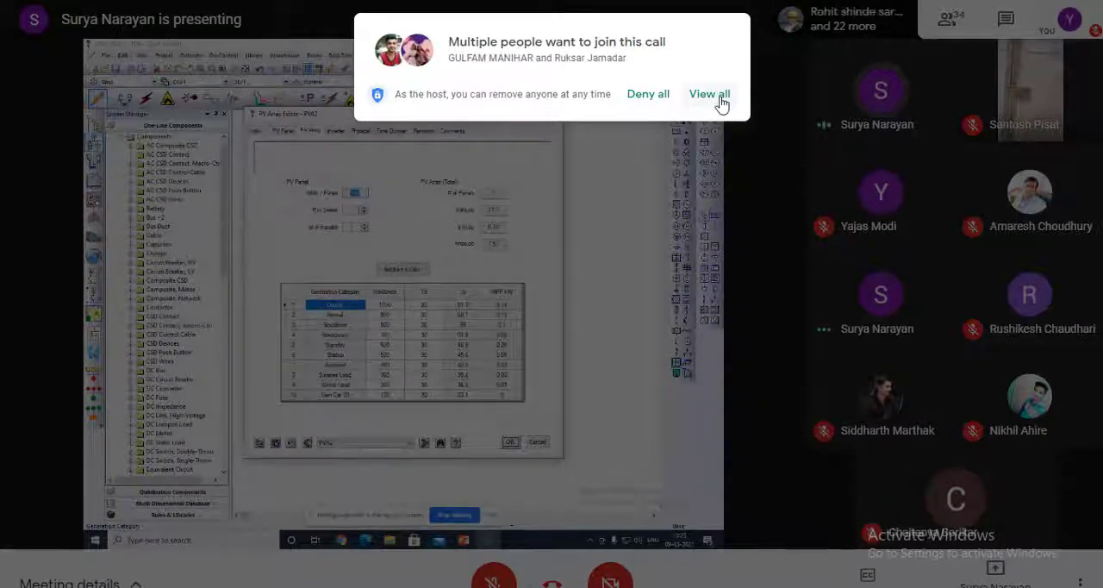
pyautogui.click(710, 95)
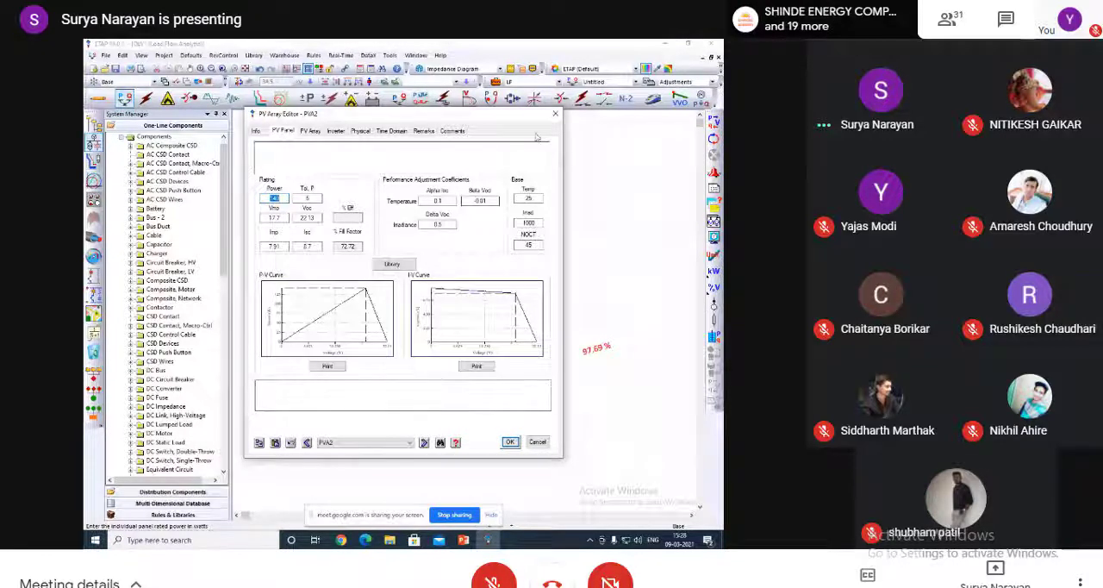
# Return the one-line diagram to edit mode, assign the 230 W Q.CELLS library panel to PVA2, and show its array data.
pyautogui.click(555, 113)
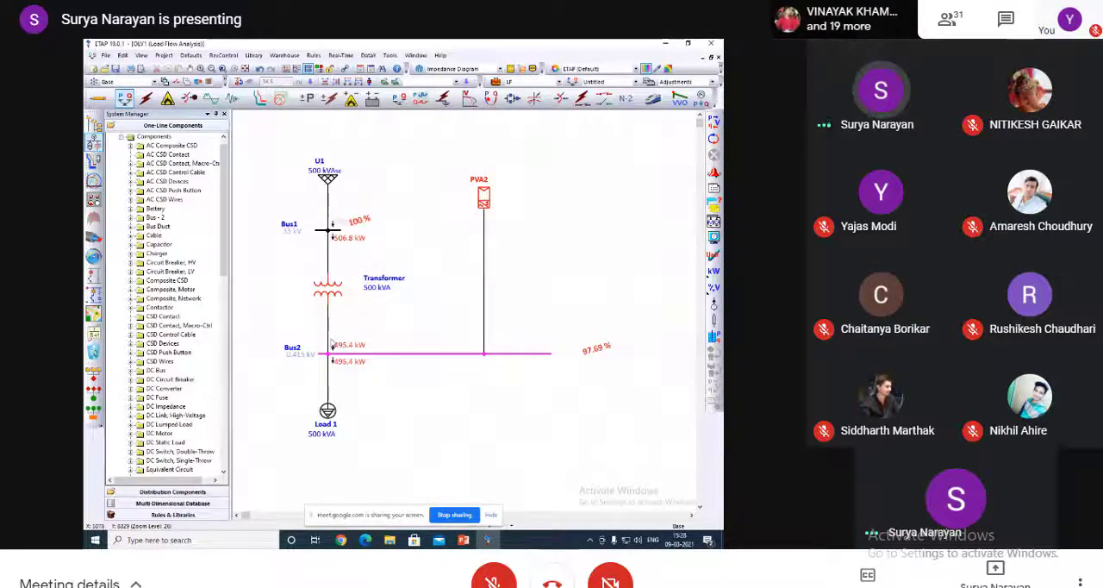
pyautogui.click(98, 100)
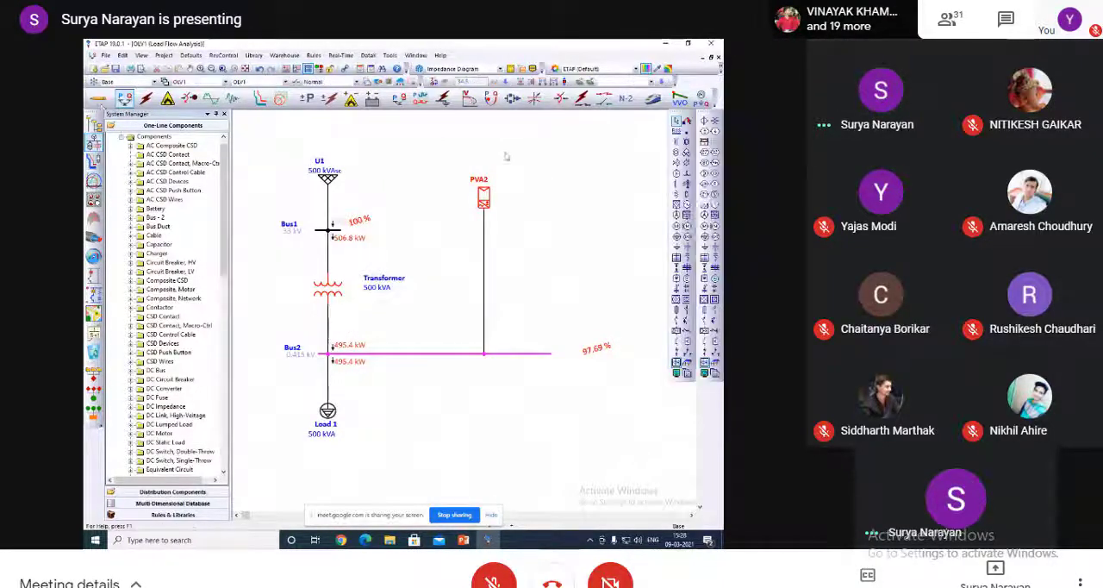
pyautogui.doubleClick(485, 199)
pyautogui.click(283, 130)
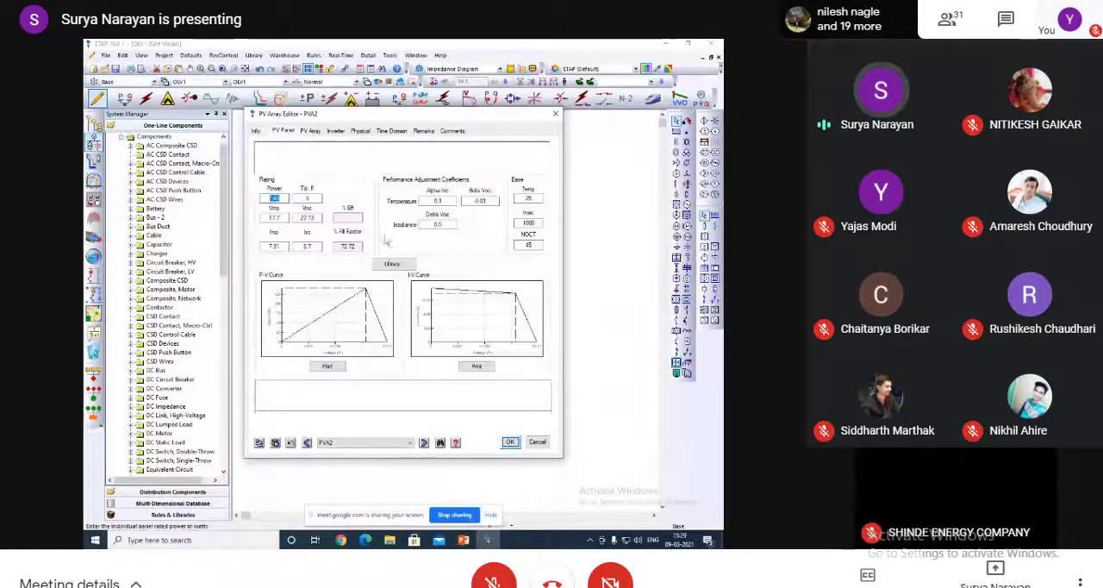
pyautogui.click(391, 263)
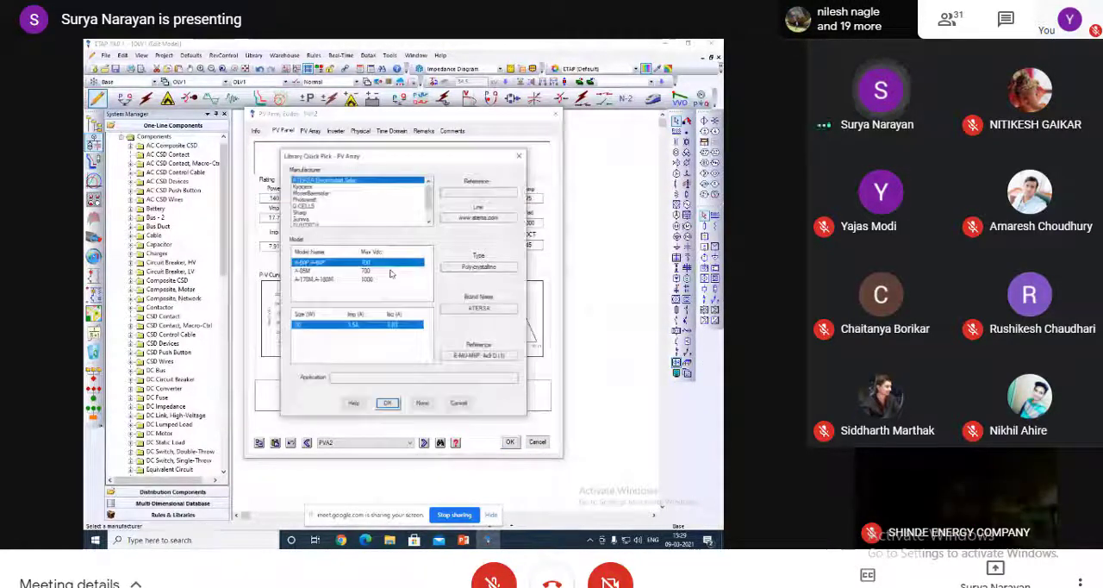
pyautogui.click(310, 207)
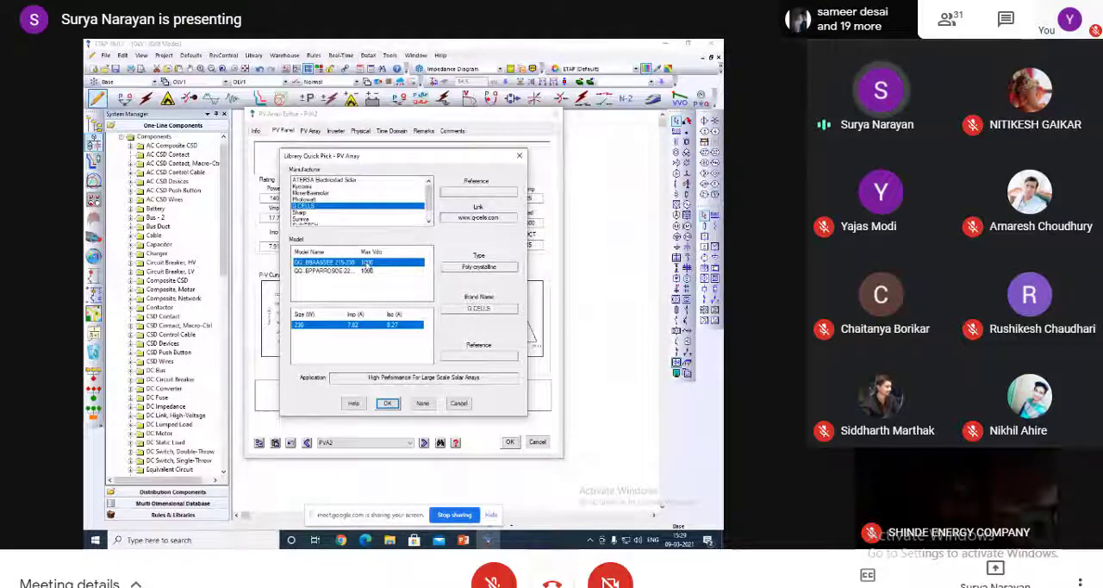
pyautogui.click(388, 403)
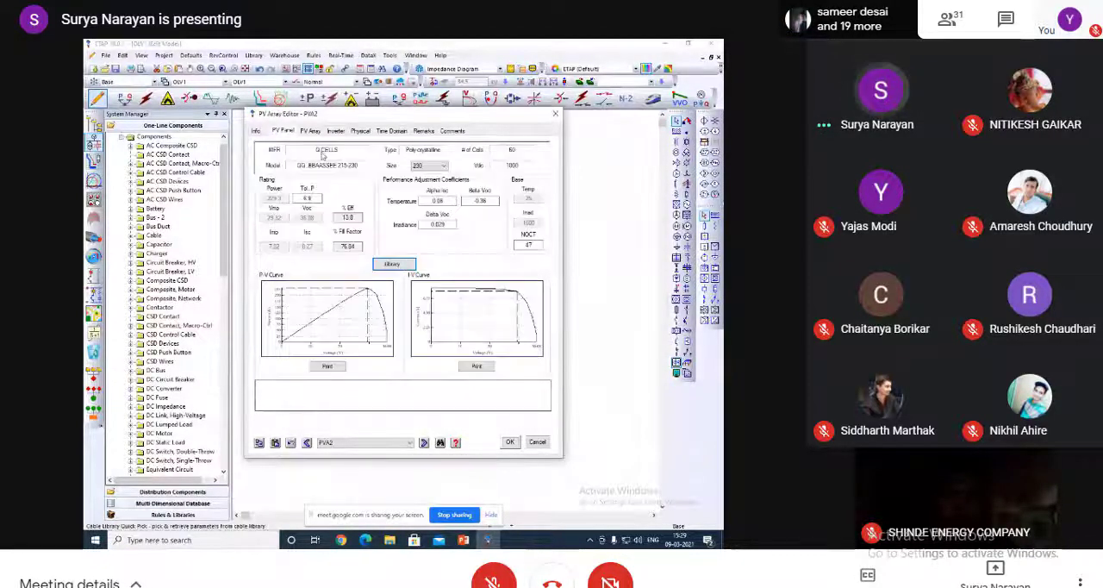
pyautogui.click(310, 131)
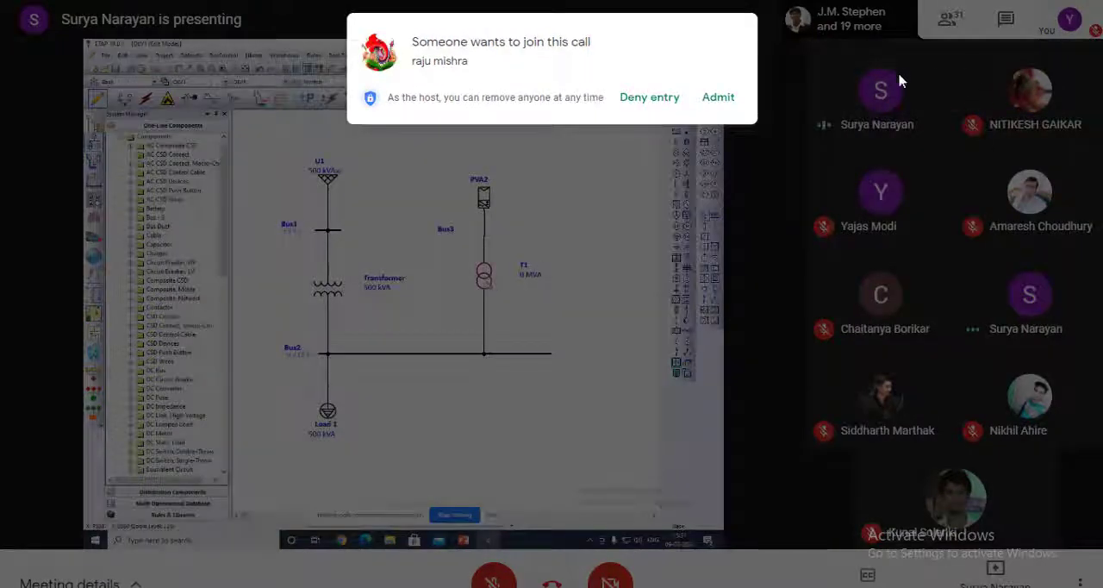
# Admit the next two participants requesting to join the call.
pyautogui.click(728, 101)
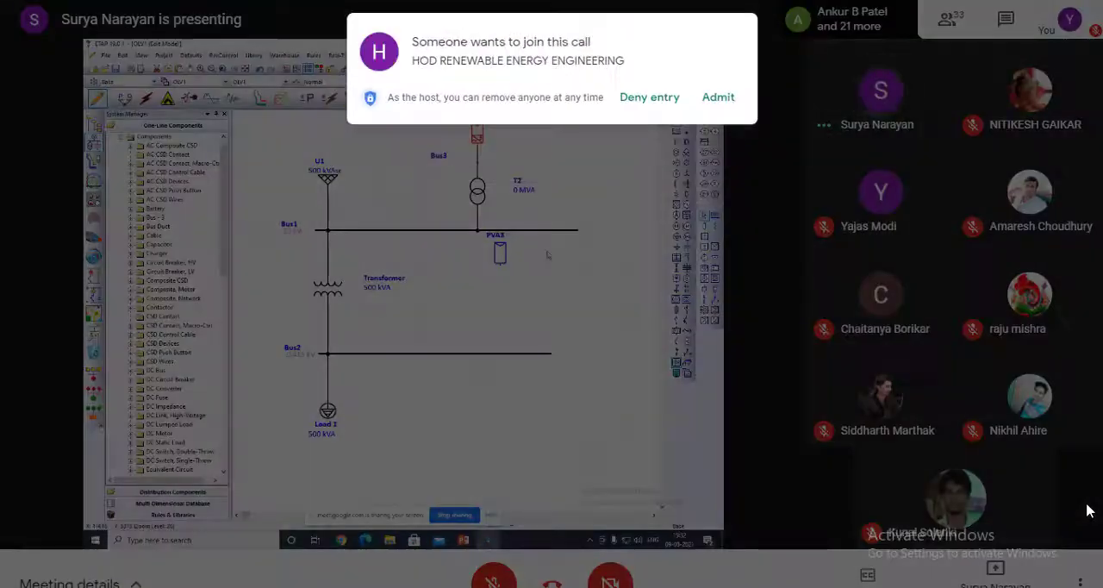
pyautogui.click(729, 98)
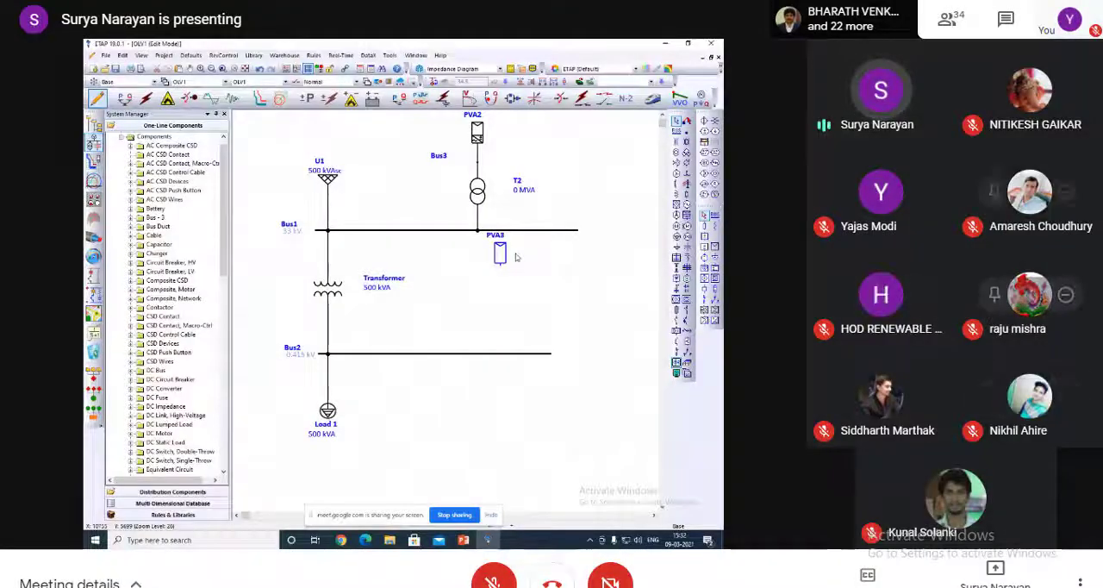
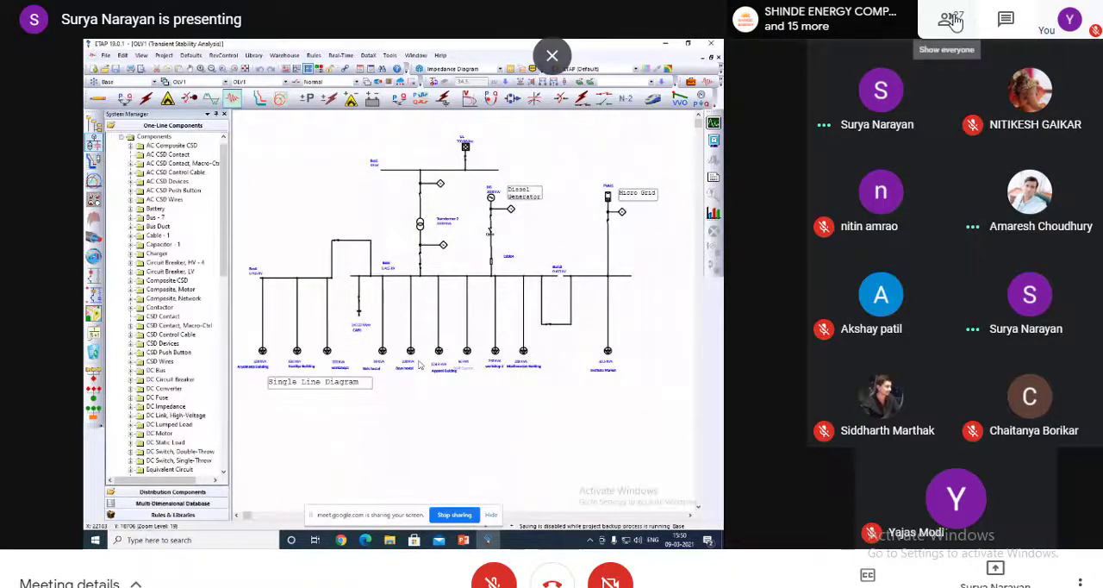
# Mute the non-presenting attendee whose microphone is live for everyone in the call, and leave full-screen view with the participant list closed.
pyautogui.click(950, 20)
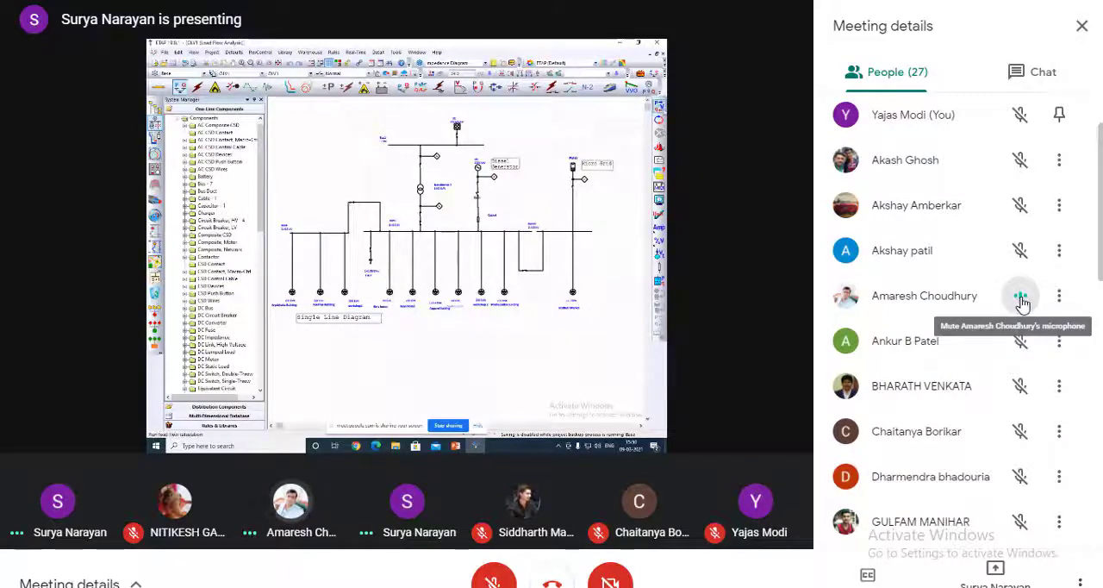
pyautogui.click(1021, 300)
pyautogui.click(661, 349)
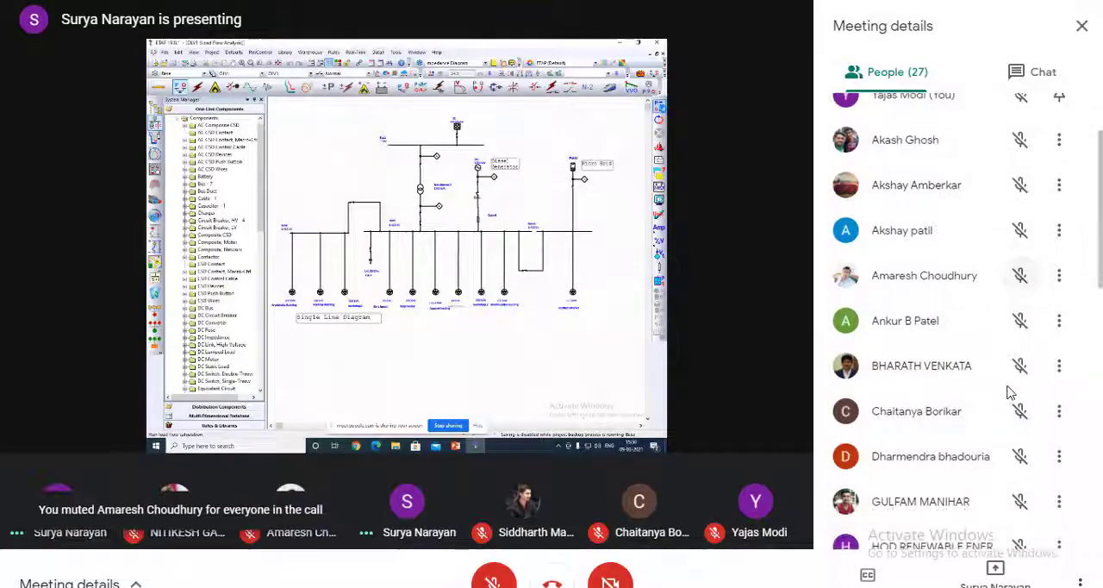
pyautogui.scroll(-9, 1008, 392)
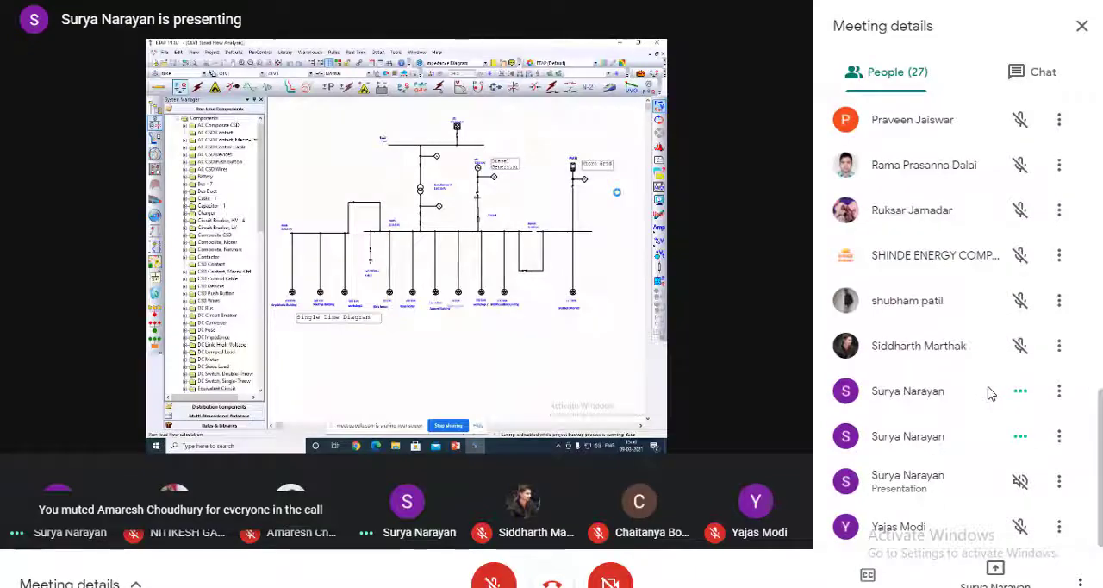
pyautogui.click(1081, 26)
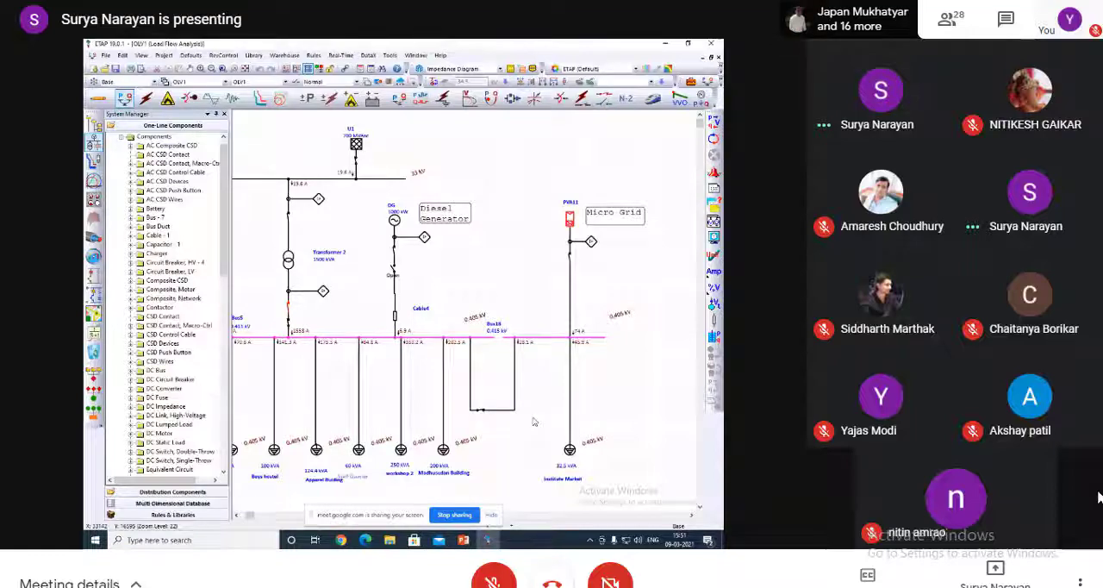
pyautogui.press('Escape')
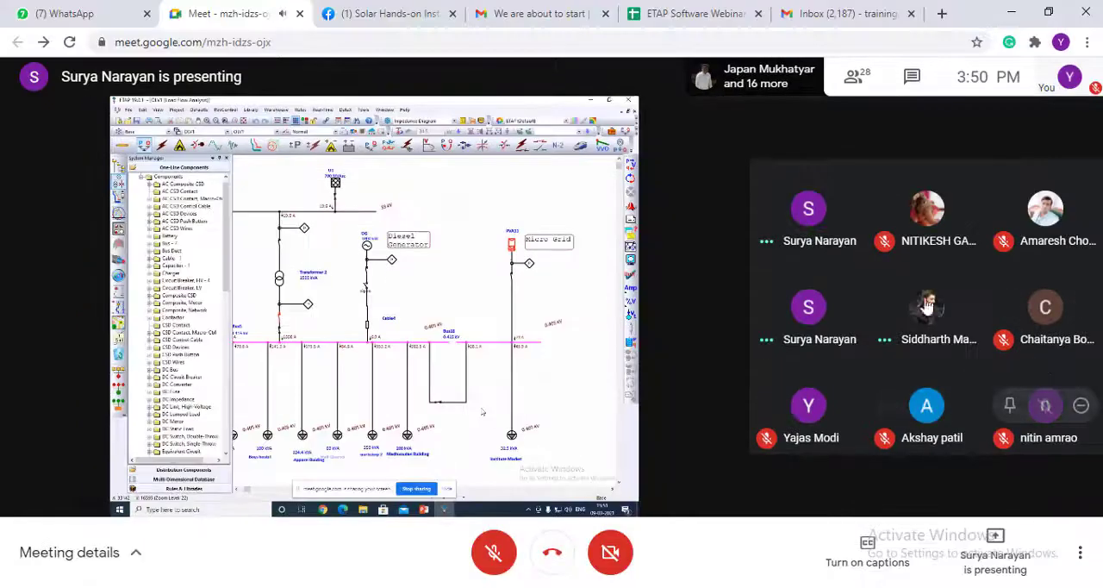